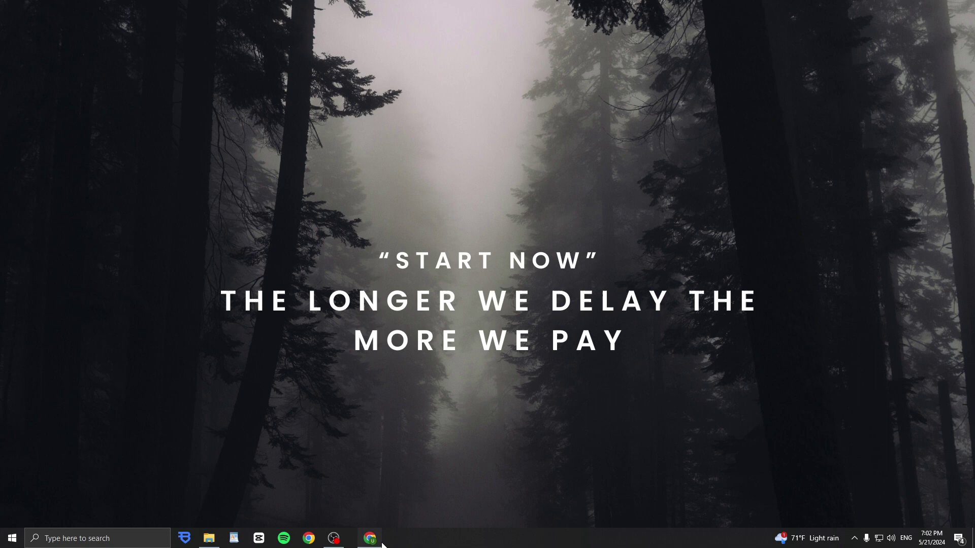
Bring up Chrome and run a Google search for 'ldplayer'
left_click(355, 537)
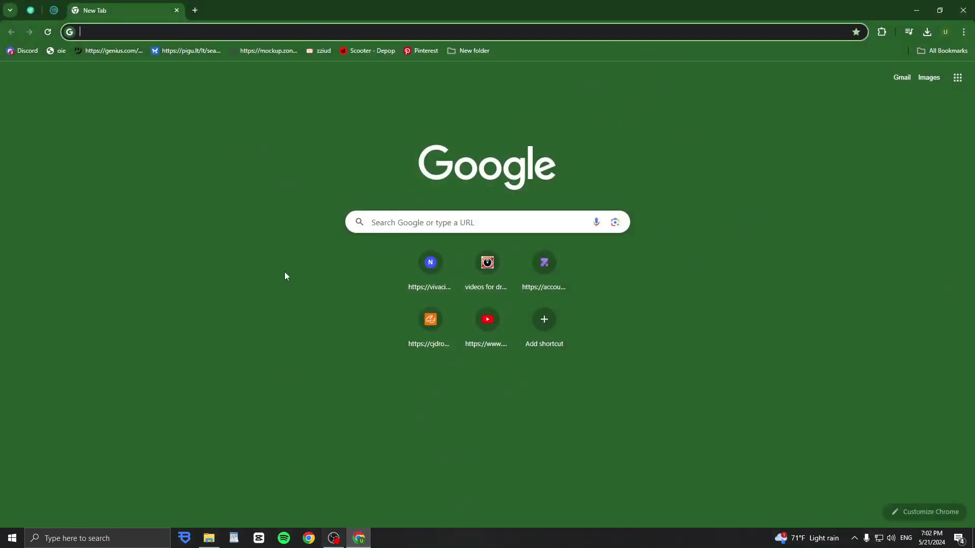
type("ldplayer")
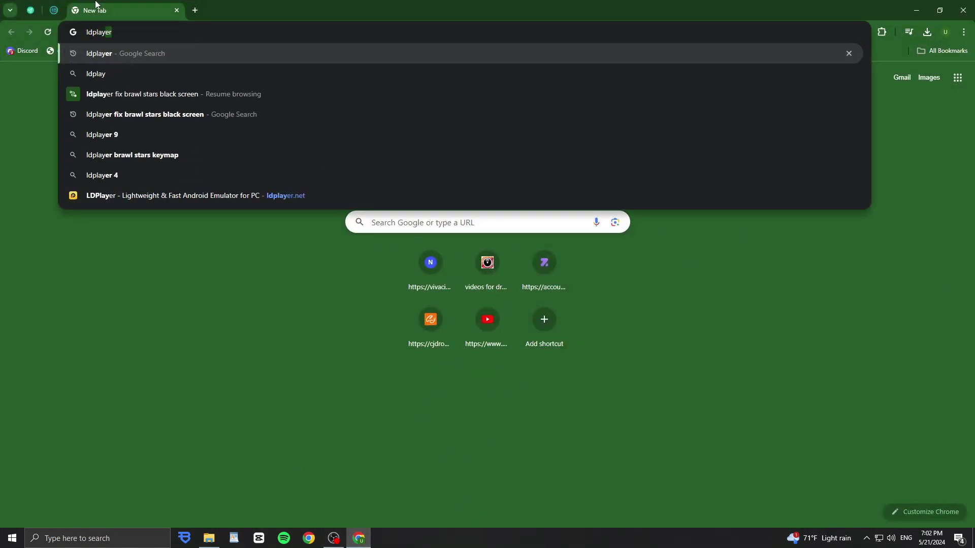
key("Return")
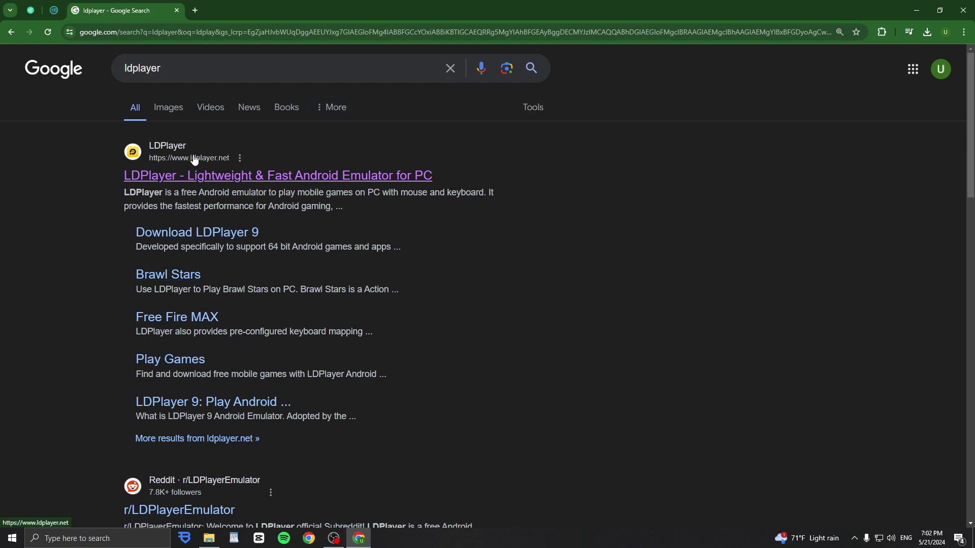
Open ldplayer.net, accept cookies, then download and run the LDPlayer 9 installer
left_click(229, 177)
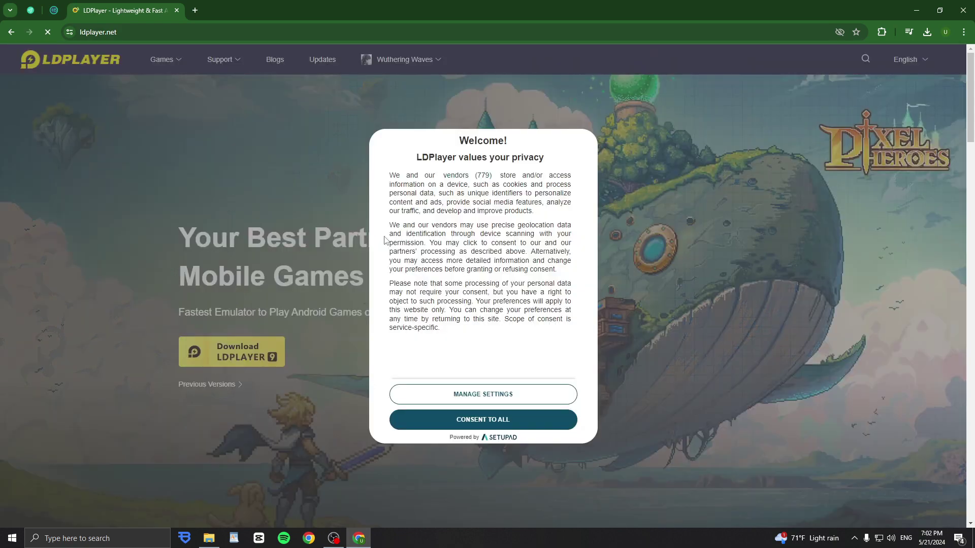
left_click(465, 419)
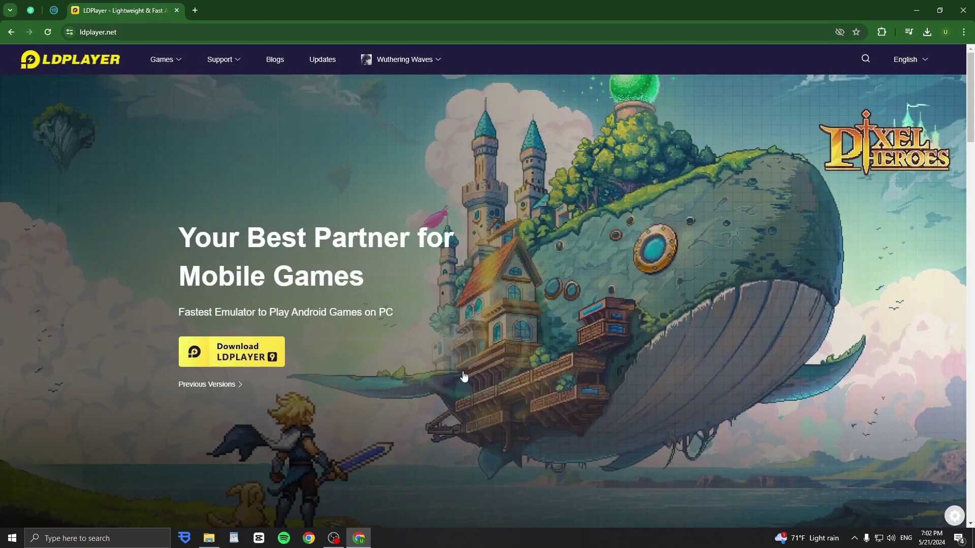
scroll(270, 336, "down", 2)
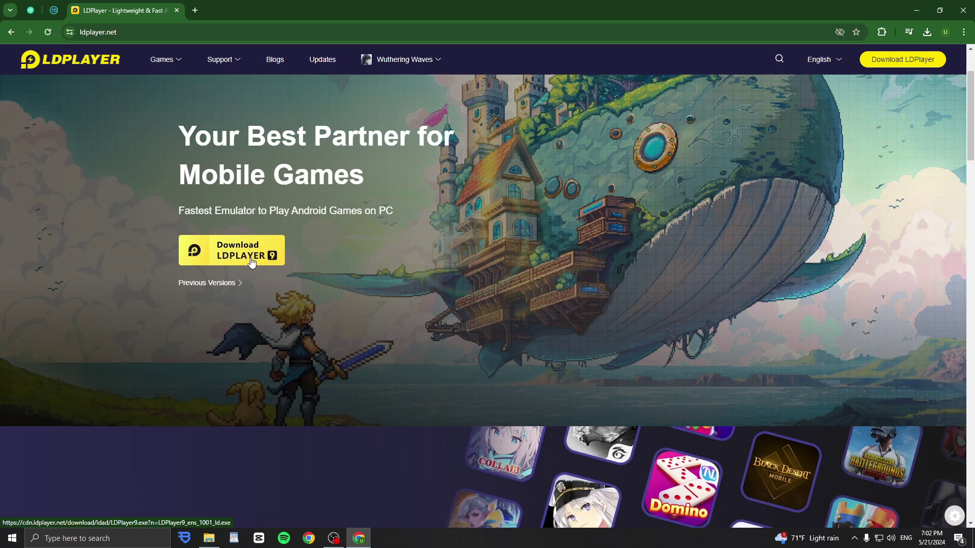
scroll(250, 261, "up", 2)
left_click(246, 352)
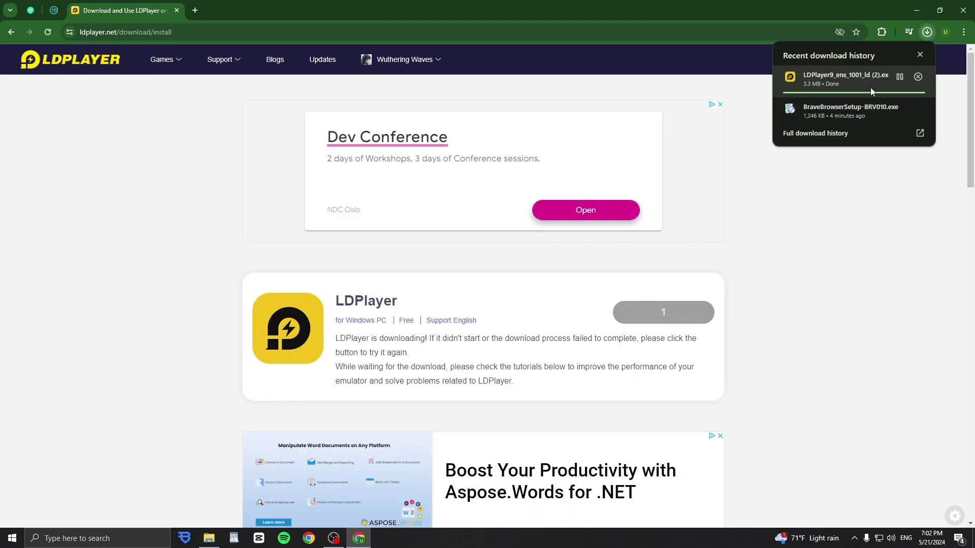
left_click(867, 87)
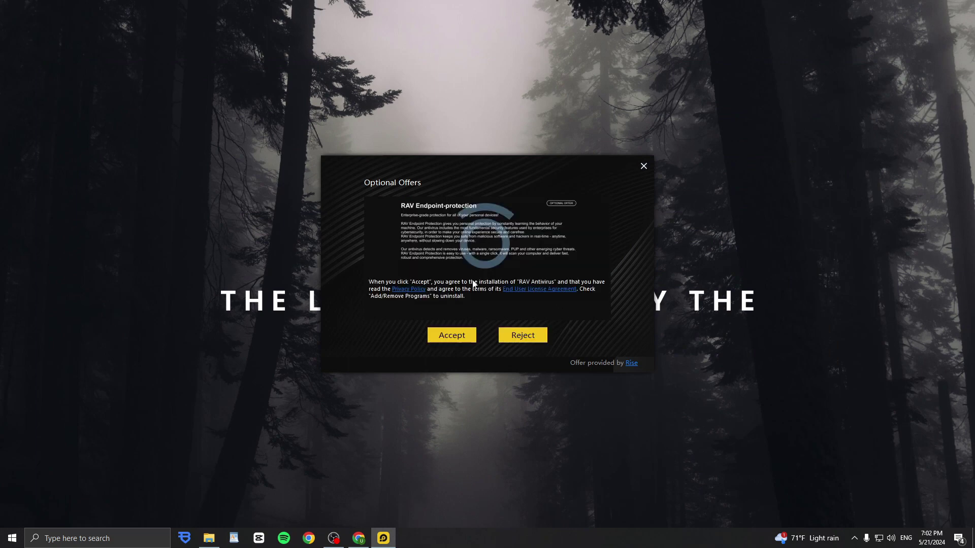
Reject the RAV antivirus offer, then start LDPlayer 9 once installation finishes
left_click(521, 340)
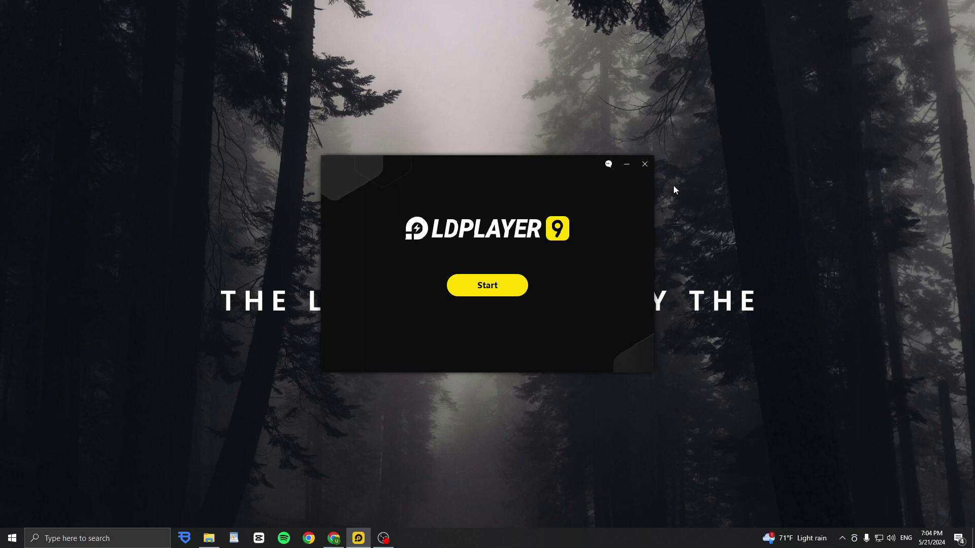
left_click(492, 292)
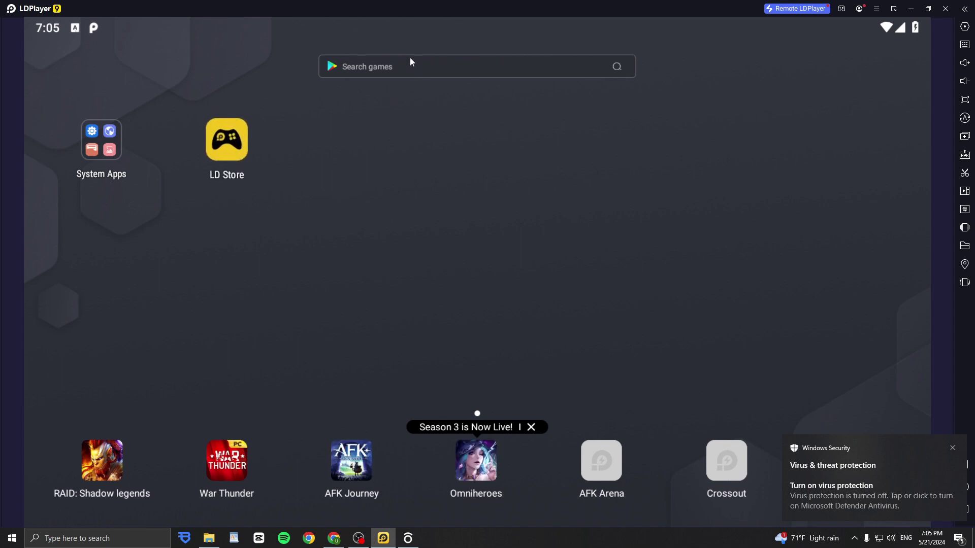
Search LDPlayer for Brawl Stars and choose Install on its listing
left_click(614, 61)
type("brawl")
left_click(648, 374)
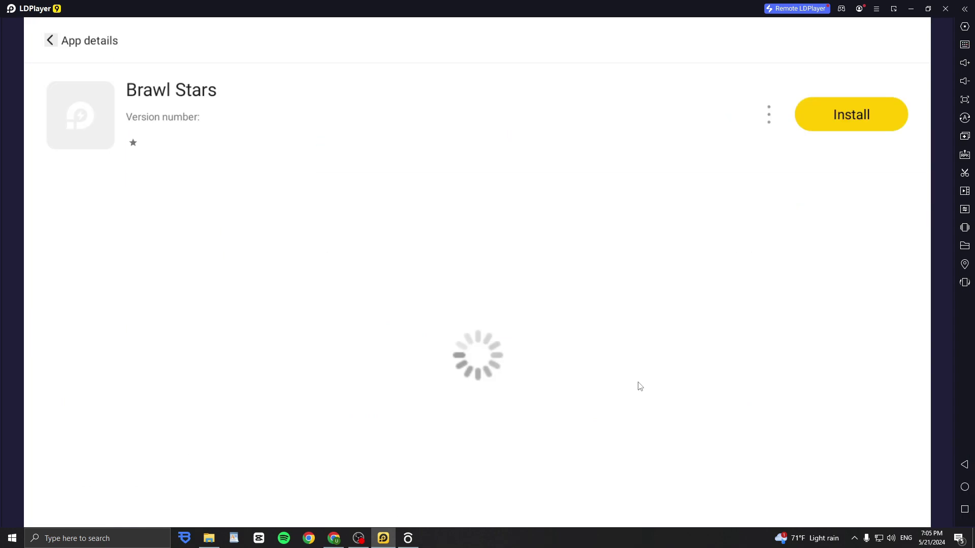
left_click(859, 116)
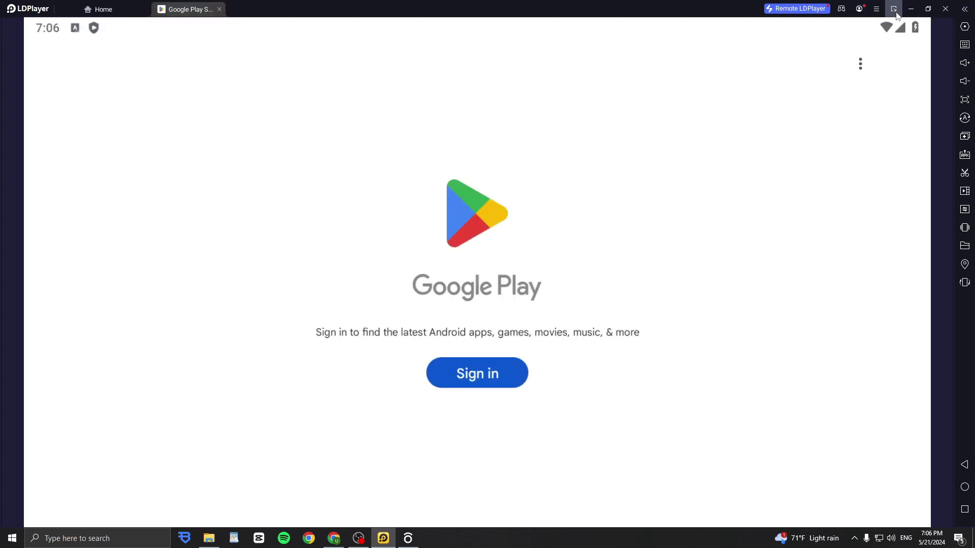
Start Google sign-in and choose to create an account for personal use
left_click(492, 374)
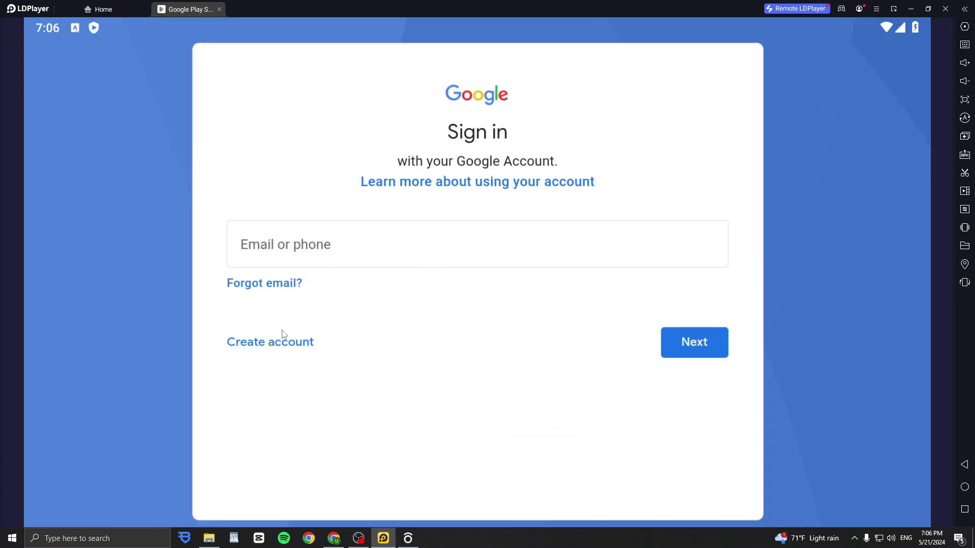
left_click(284, 342)
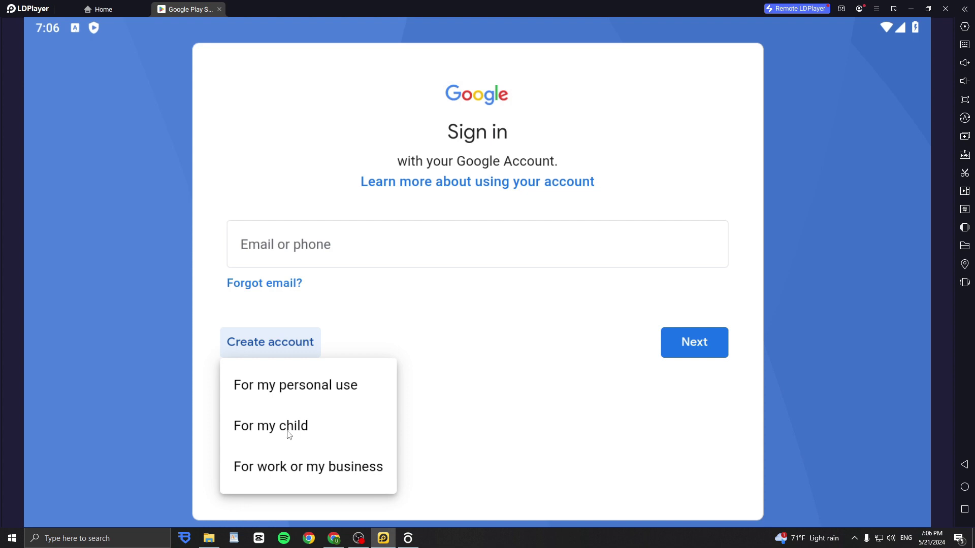
left_click(305, 386)
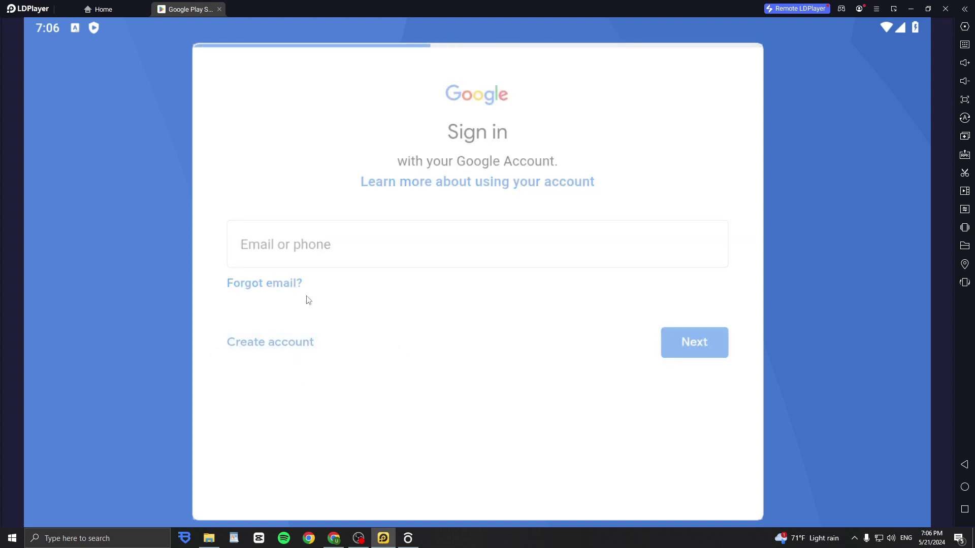
Enter the new account's first and last name and submit them
left_click(329, 227)
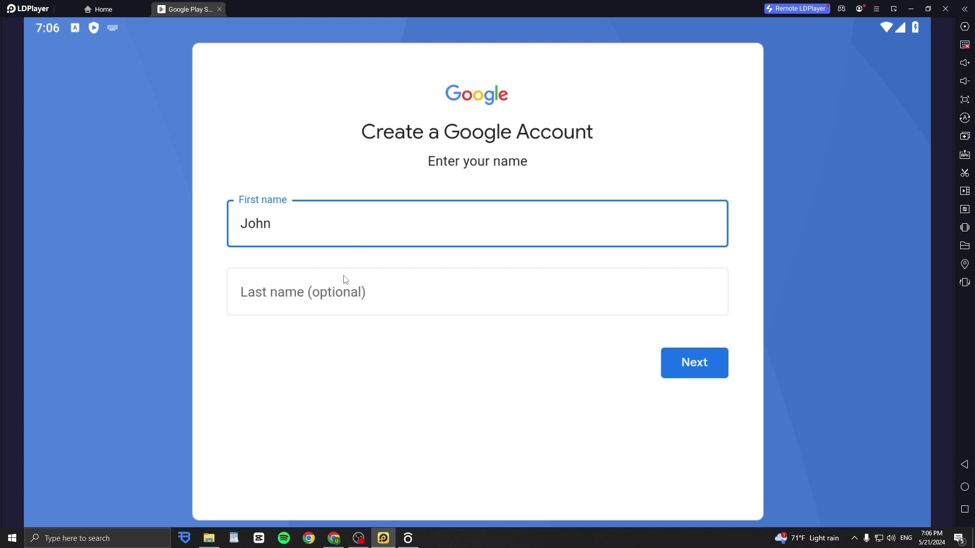
left_click(326, 290)
type("Wickyt")
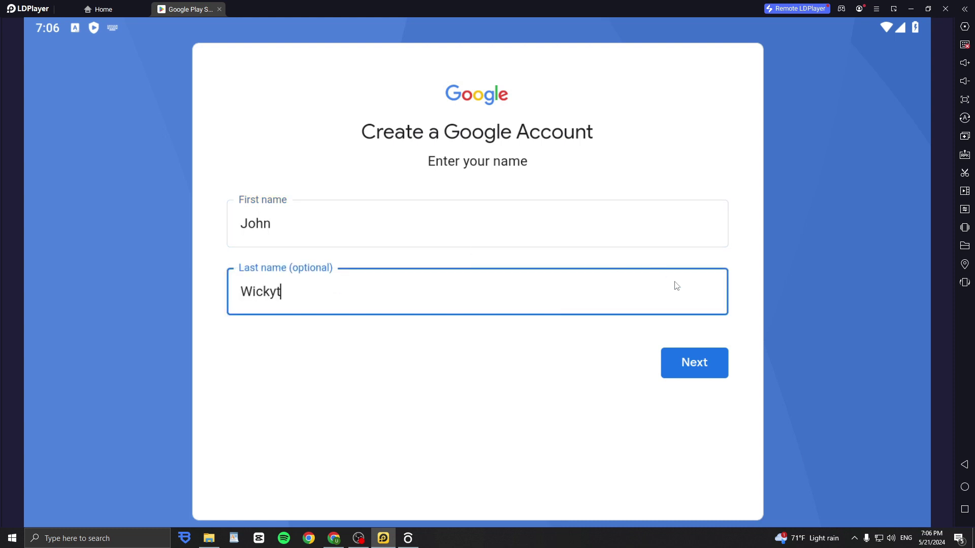
left_click(695, 363)
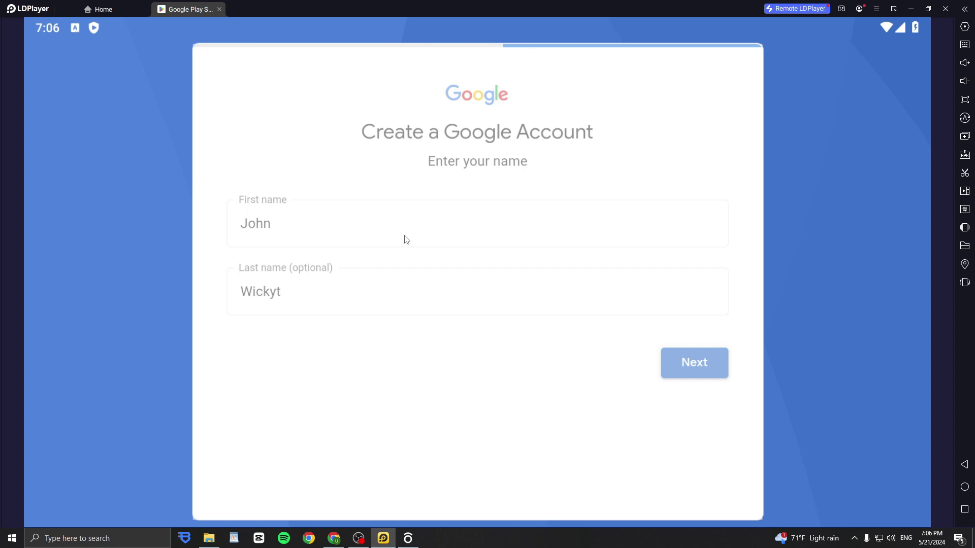
Set a March birthday and Male gender, pick a suggested Gmail address, and set the password
left_click(284, 225)
left_click(293, 353)
left_click(437, 232)
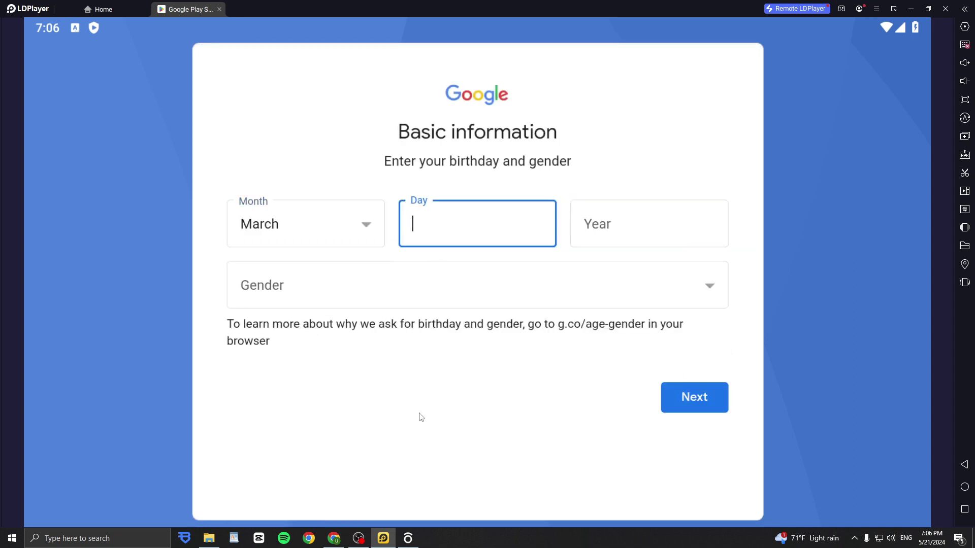
type("12")
key("Tab")
type("2000")
left_click(289, 359)
left_click(691, 375)
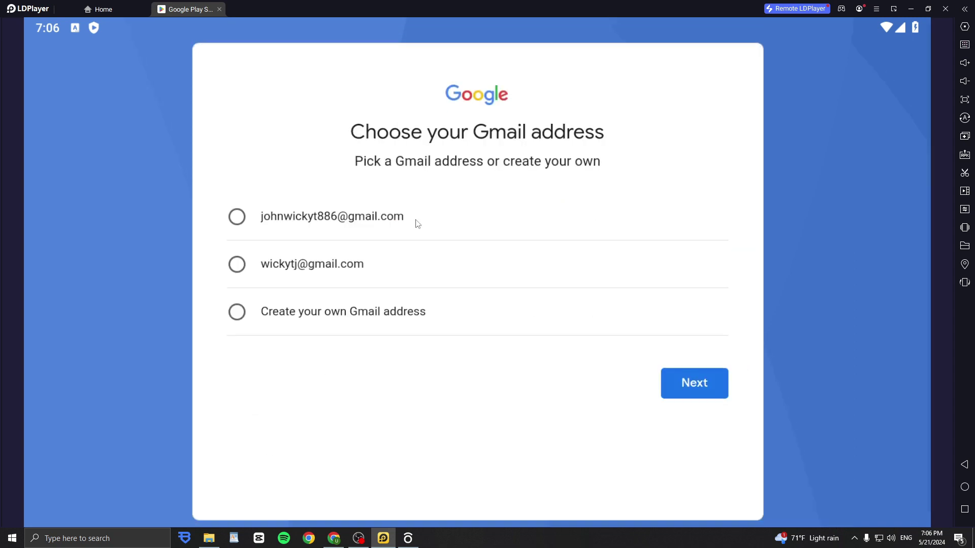
left_click(304, 312)
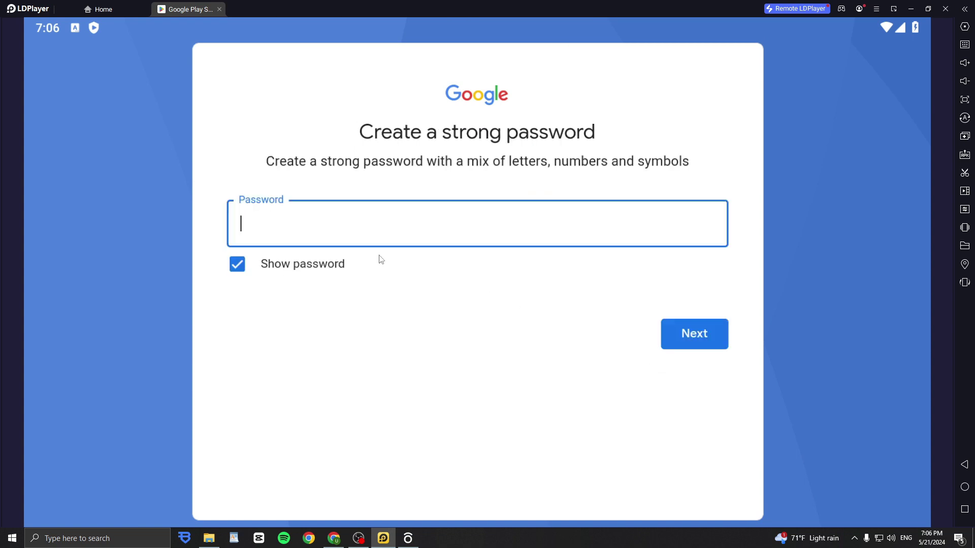
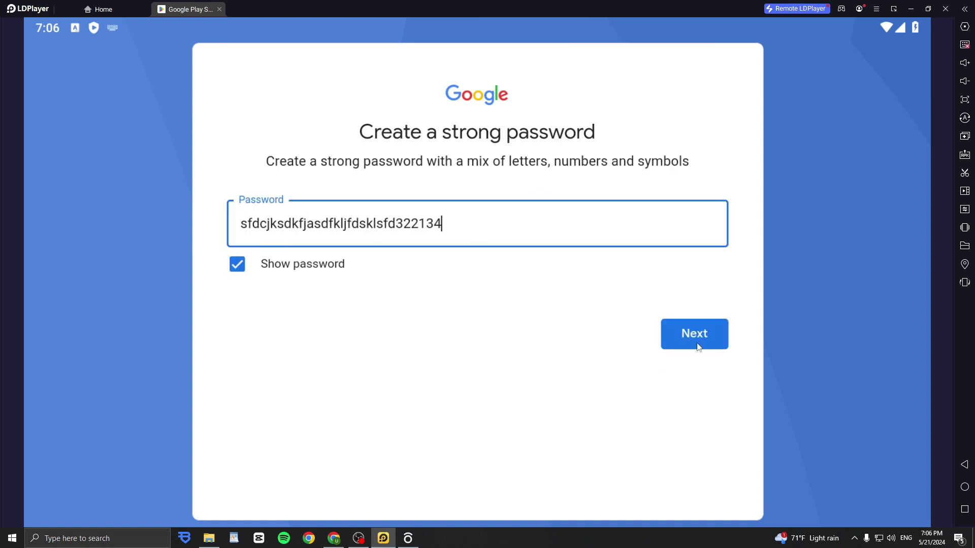
left_click(696, 340)
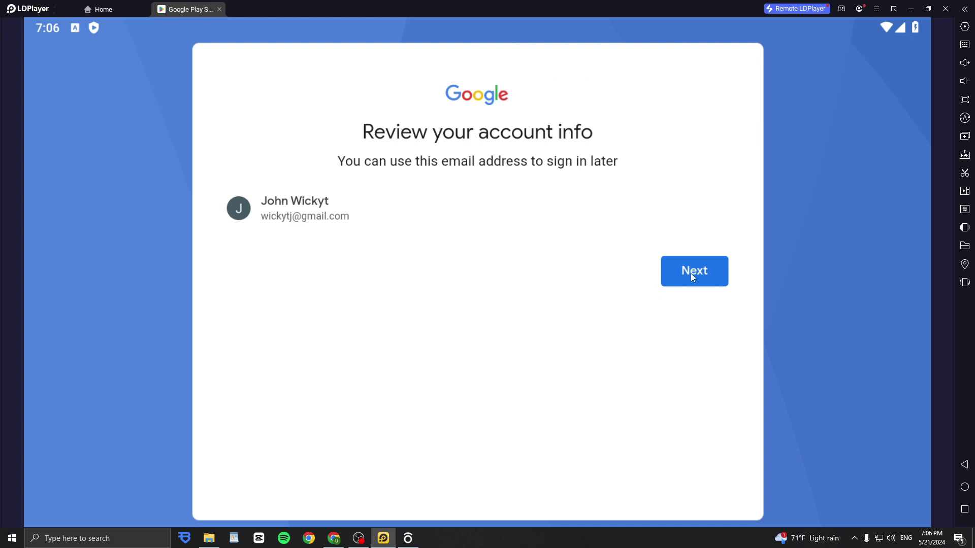
Confirm account details, agree to privacy terms, confirm personalization and accept Google services
left_click(691, 274)
scroll(440, 346, "down", 3)
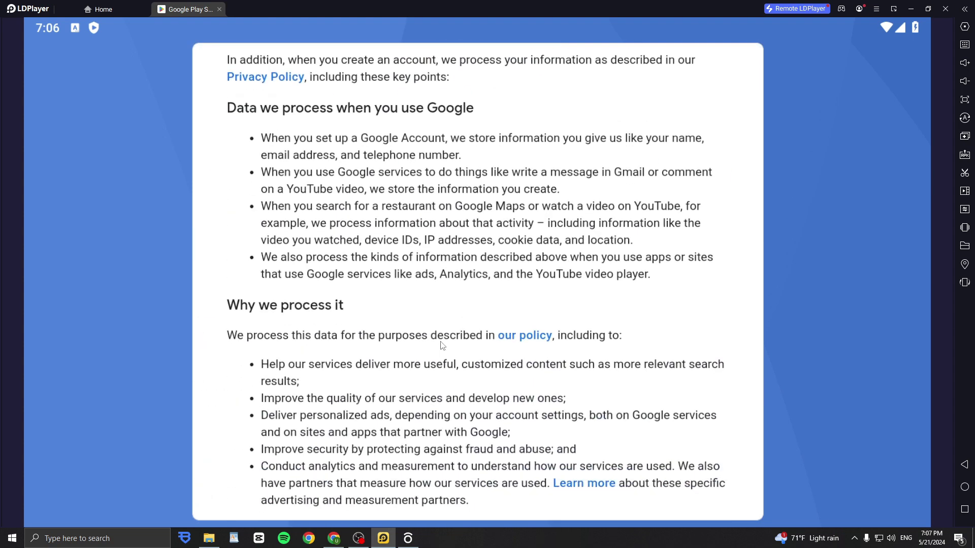
scroll(440, 347, "down", 10)
left_click(679, 485)
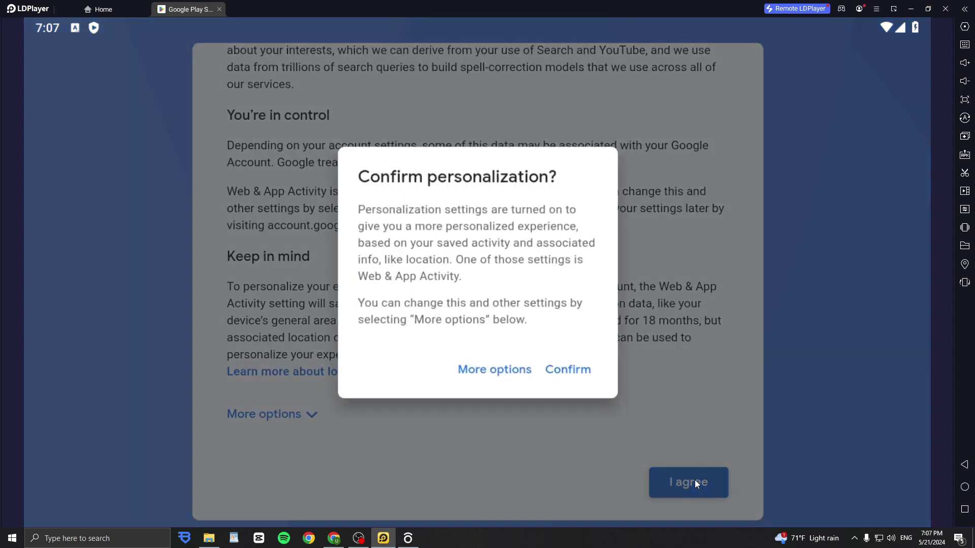
left_click(570, 376)
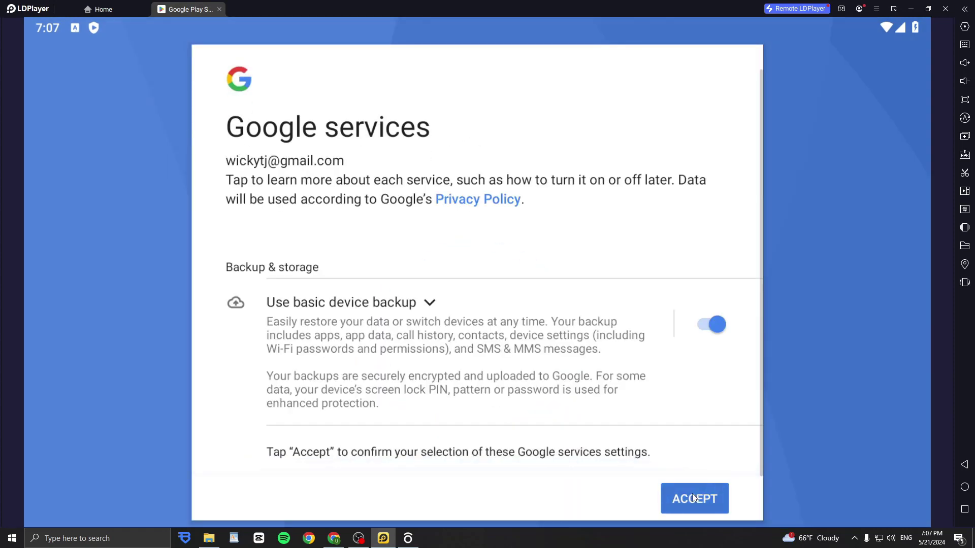
left_click(699, 498)
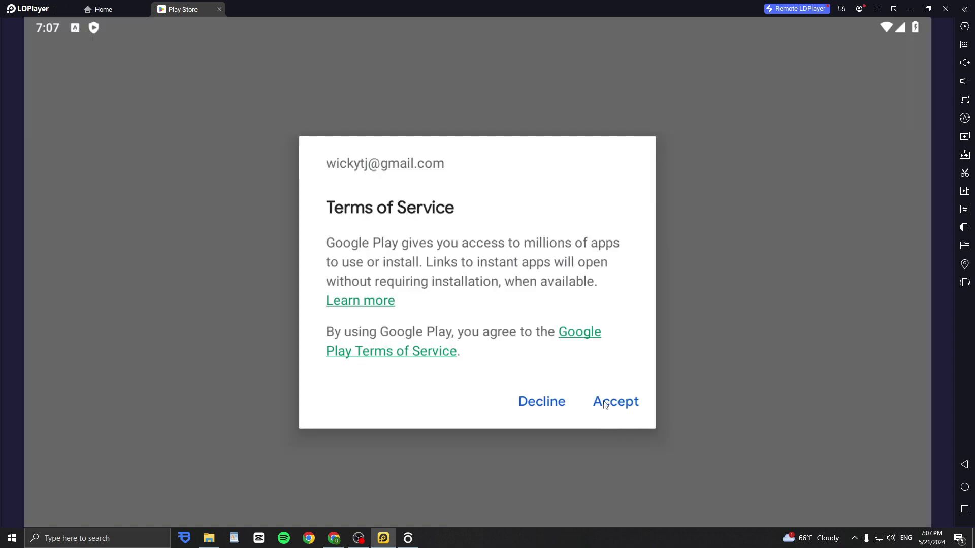
Accept the Play Store Terms of Service, find Brawl Stars again and start installing it
left_click(609, 400)
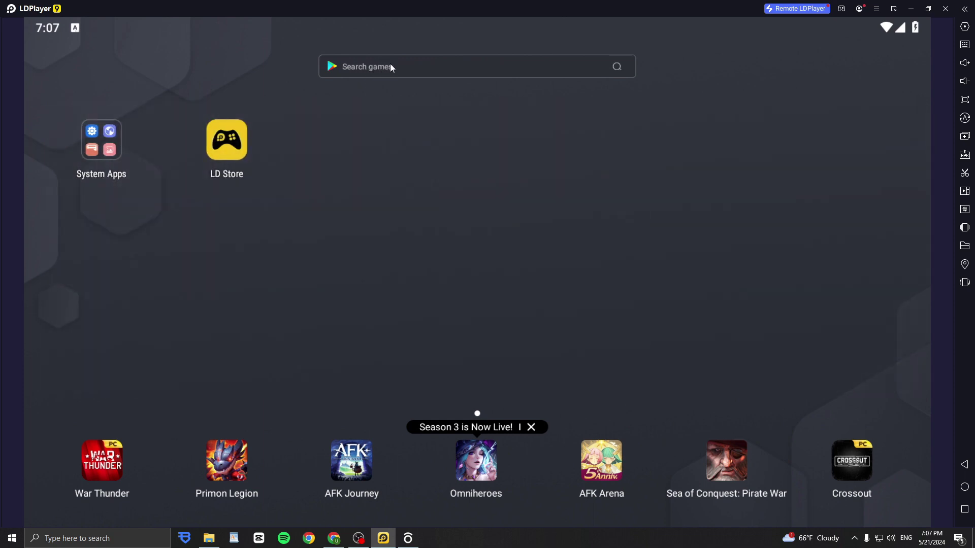
left_click(364, 67)
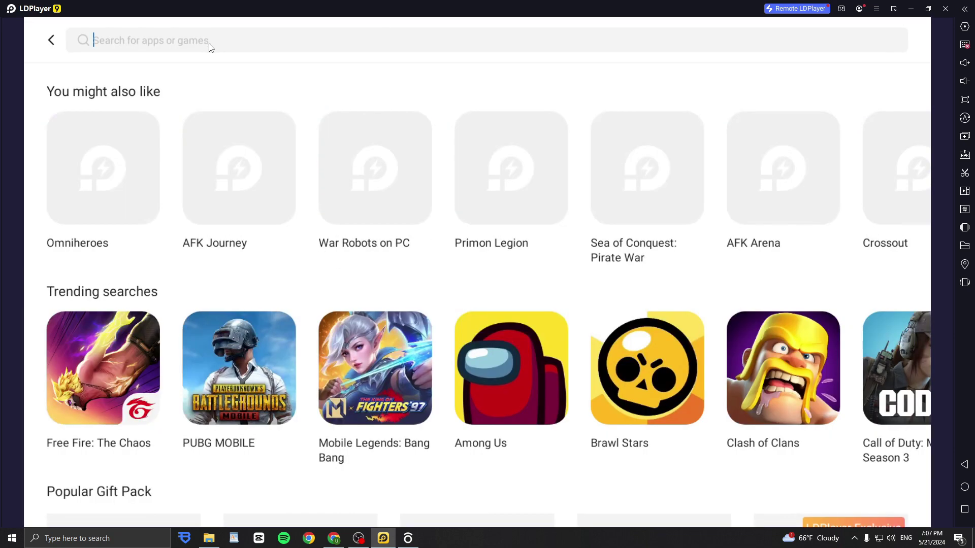
left_click(662, 367)
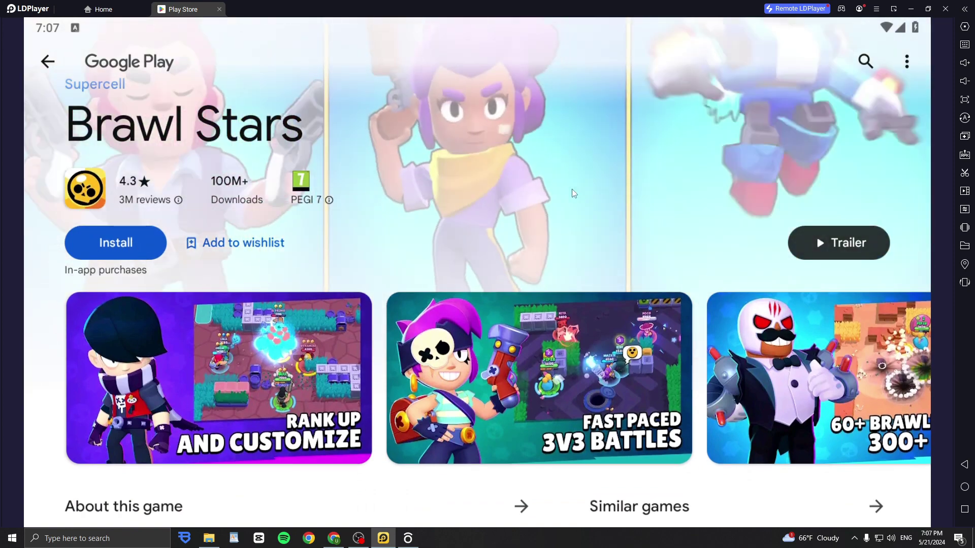
scroll(81, 313, "up", 1)
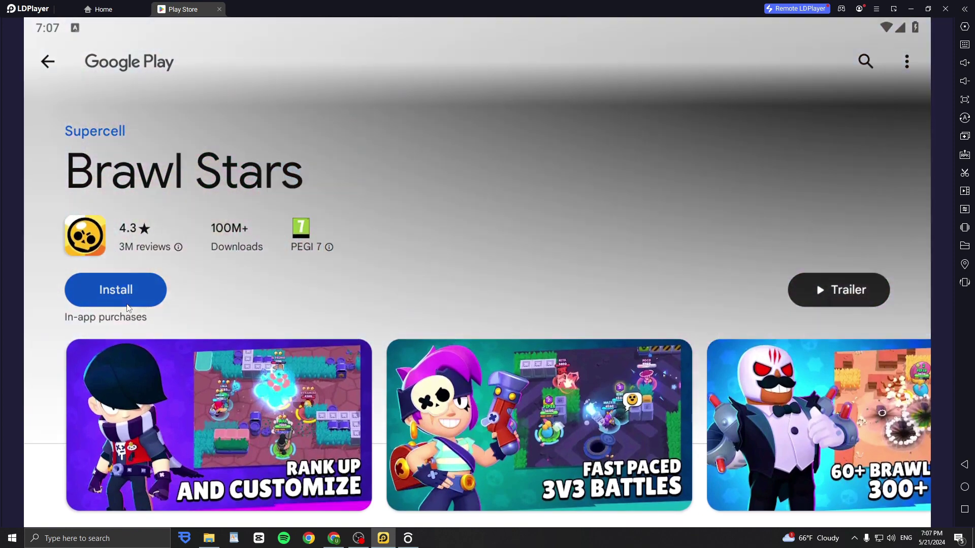
left_click(131, 303)
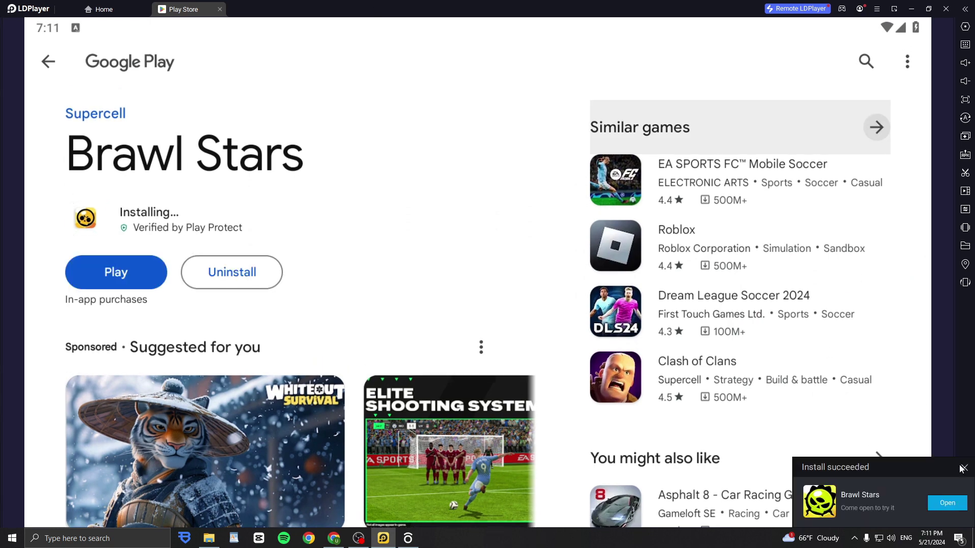
Launch the installed Brawl Stars and dismiss the keymap tip overlay
left_click(947, 503)
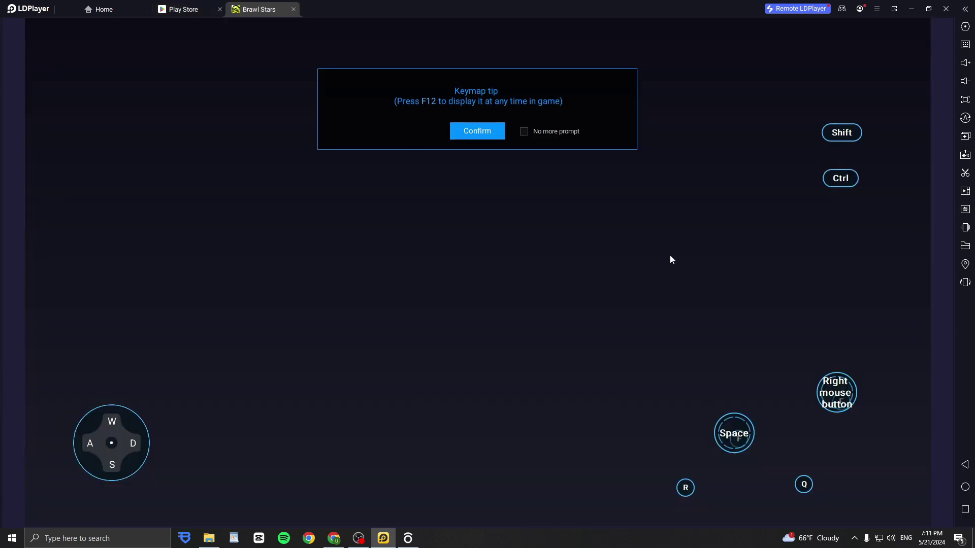
left_click(524, 131)
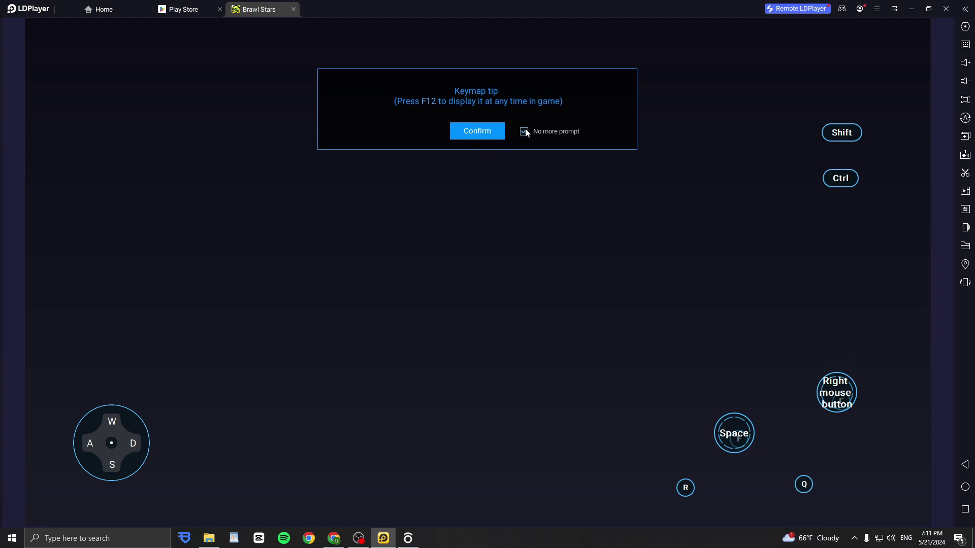